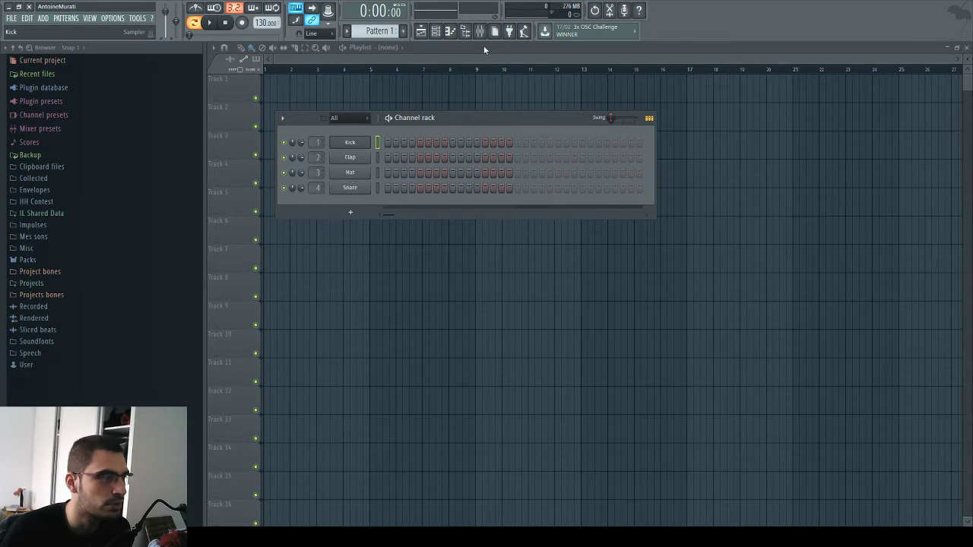
- Replace the Kick channel's instrument with 3x Osc and move its window clear of the channel names
click(350, 142)
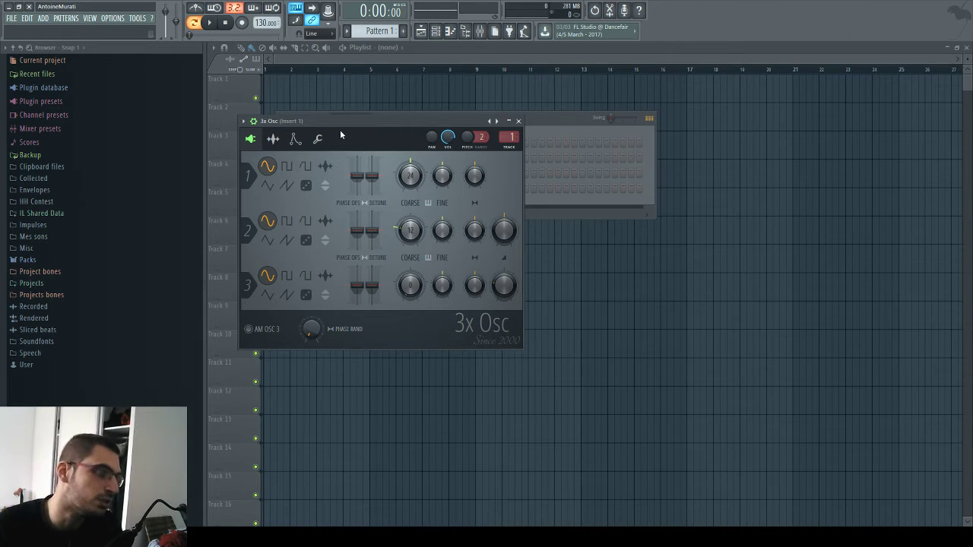
drag(346, 134, 521, 181)
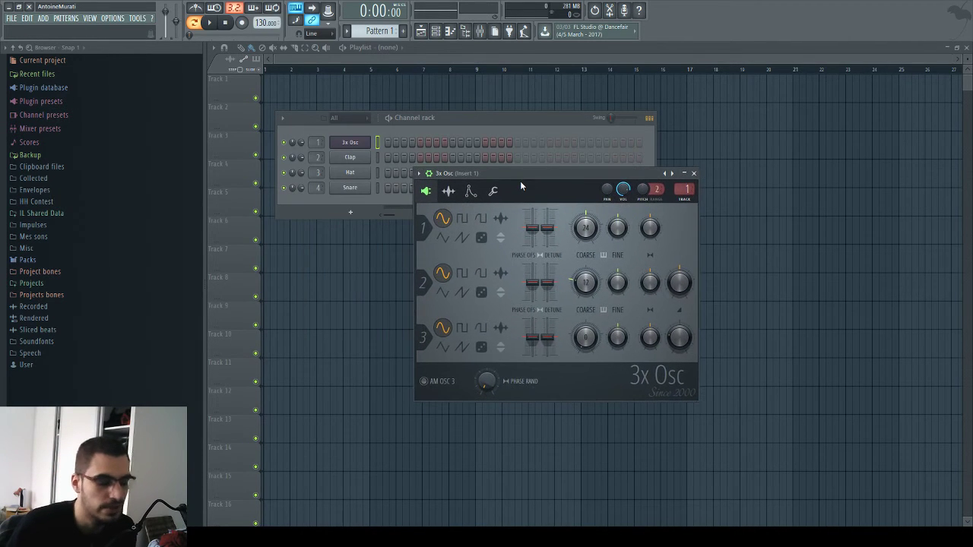
click(464, 128)
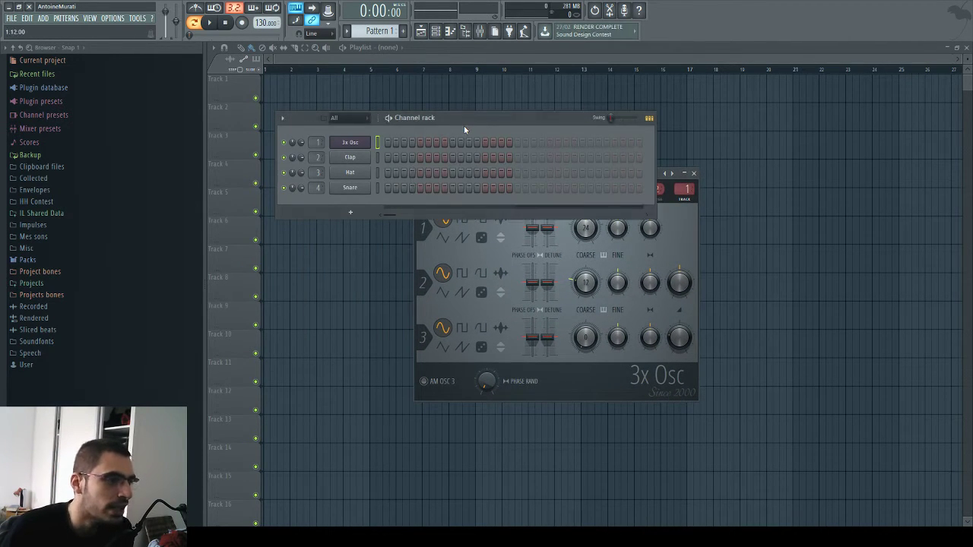
click(671, 240)
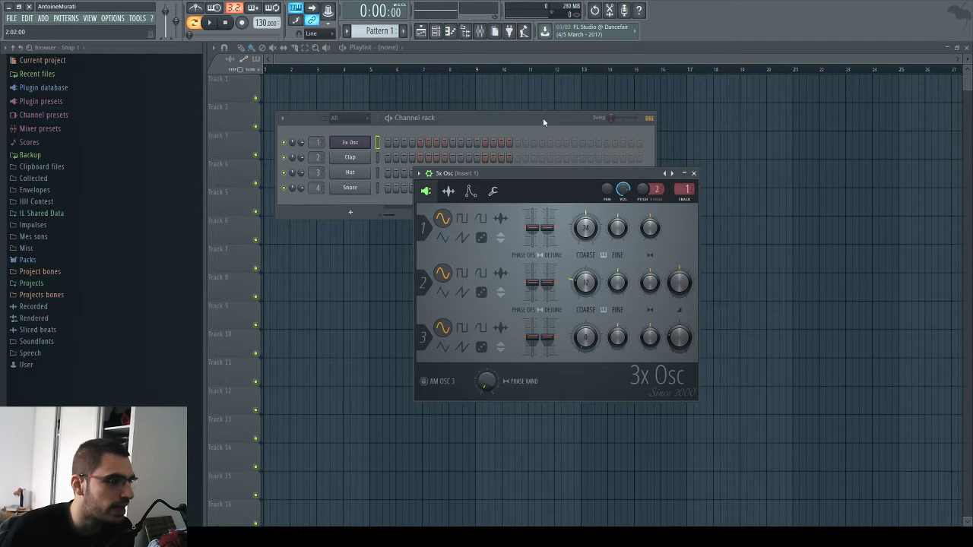
drag(530, 172, 560, 95)
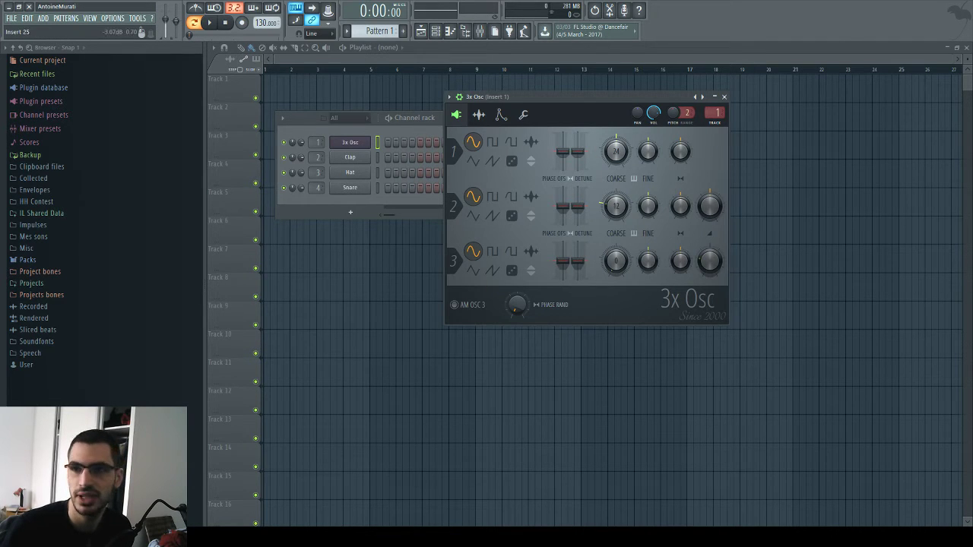
- Close the plugin and channel rack windows and audition the 3x Osc sound with C5 notes
key(q)
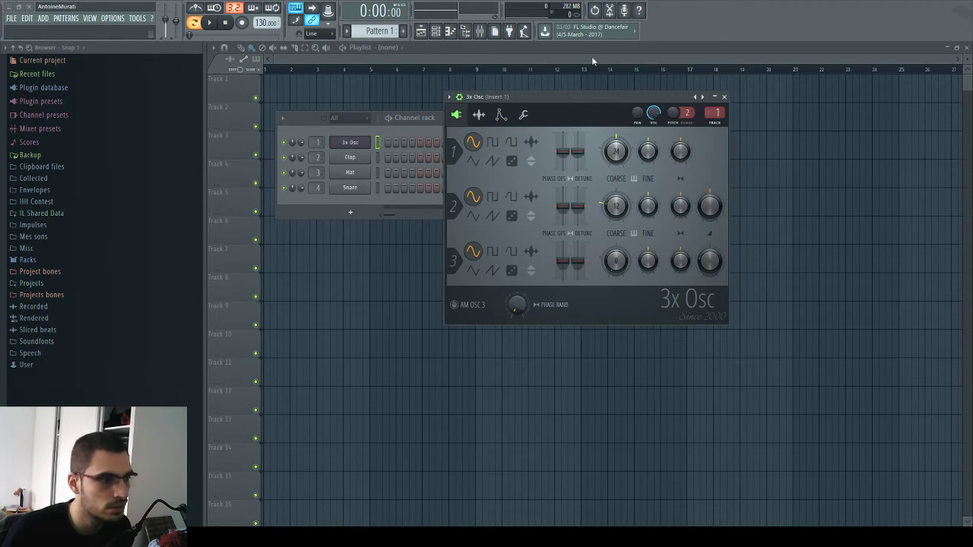
key(F12)
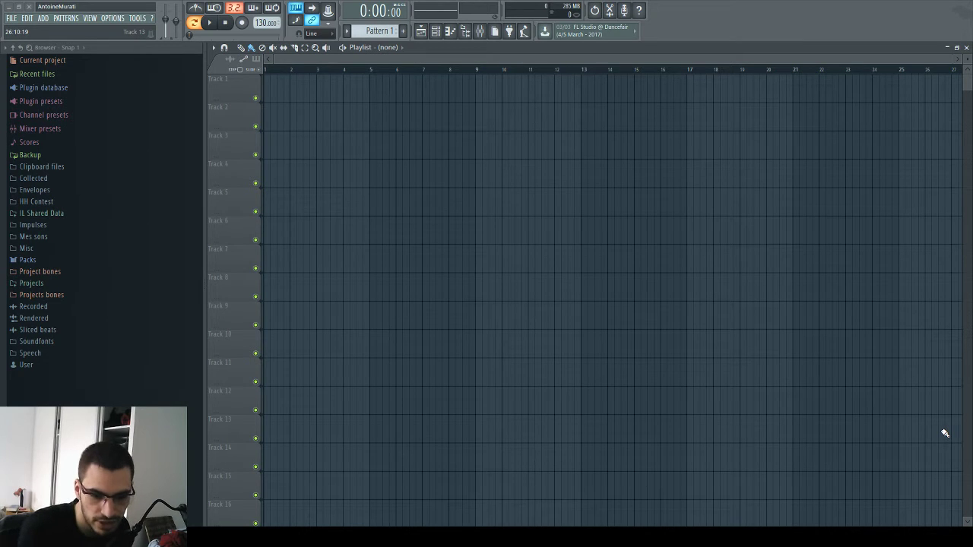
key(z)
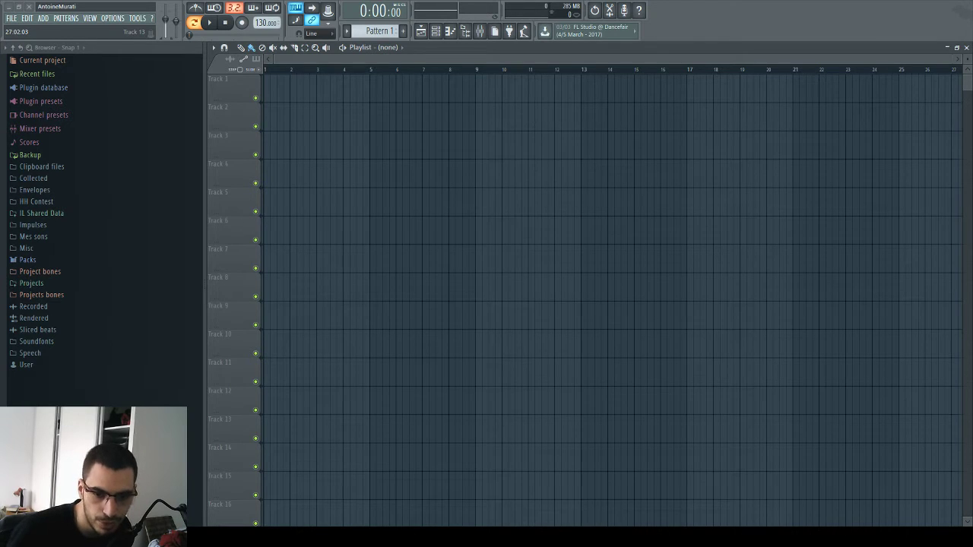
key(z)
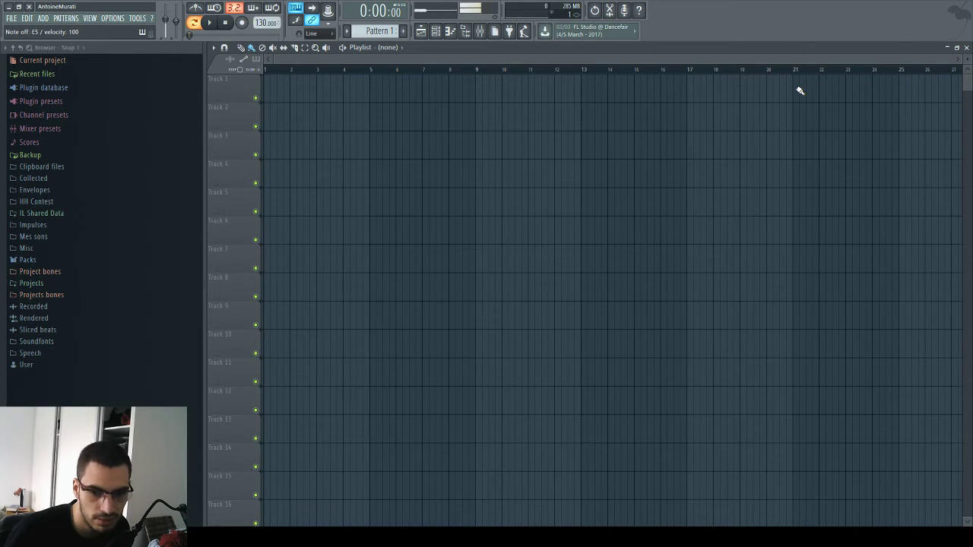
- Hide the playlist, audition 3x Osc with an E5 note and arrange its window beside the channel names
click(422, 34)
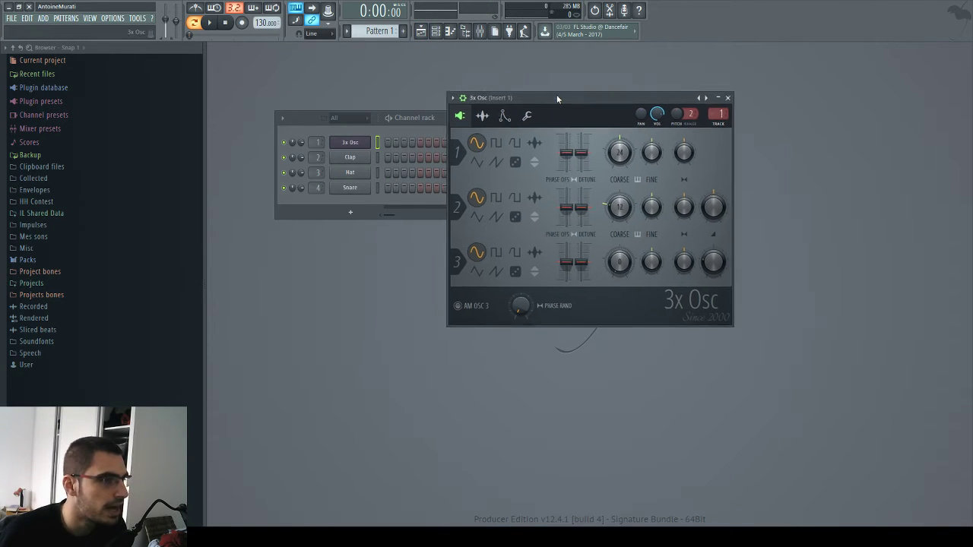
drag(556, 95, 600, 94)
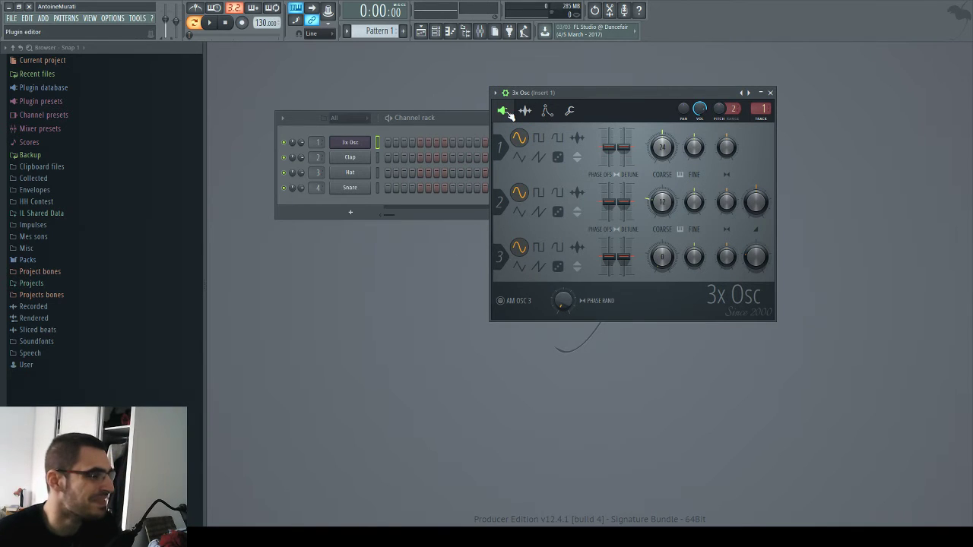
drag(594, 95, 447, 206)
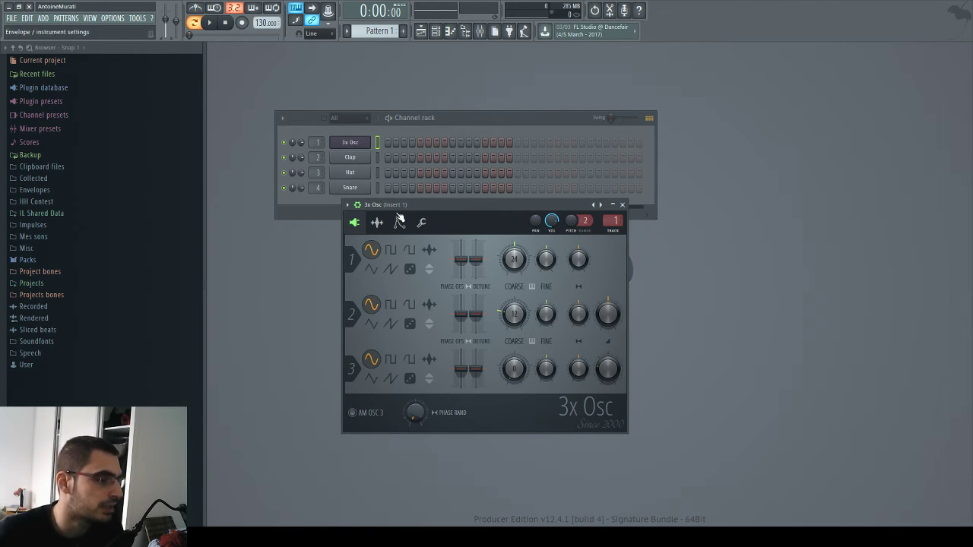
drag(440, 207, 418, 247)
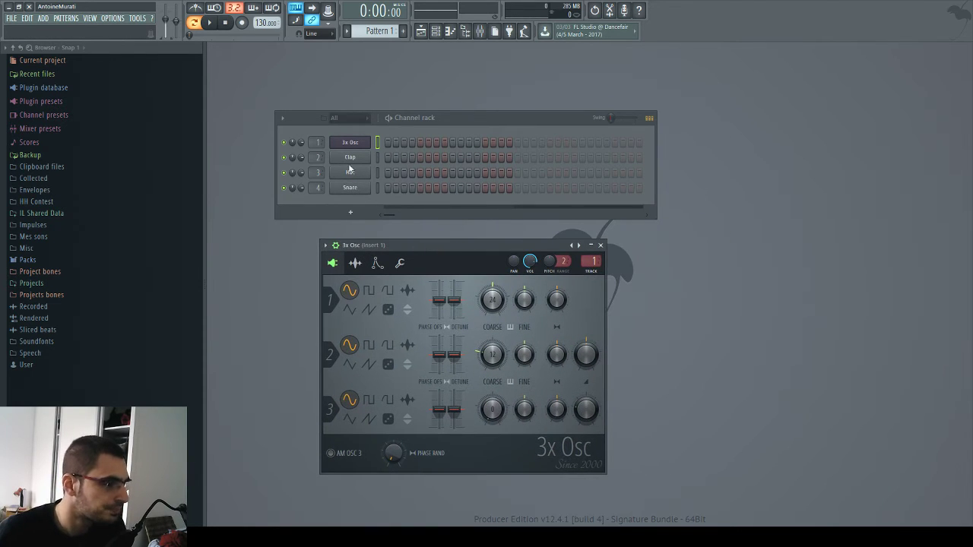
click(471, 127)
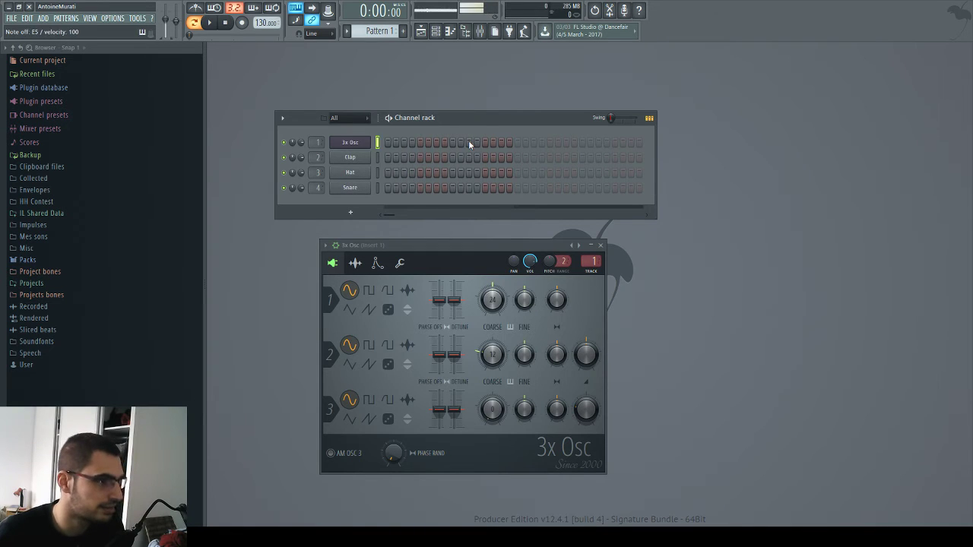
drag(442, 248, 548, 82)
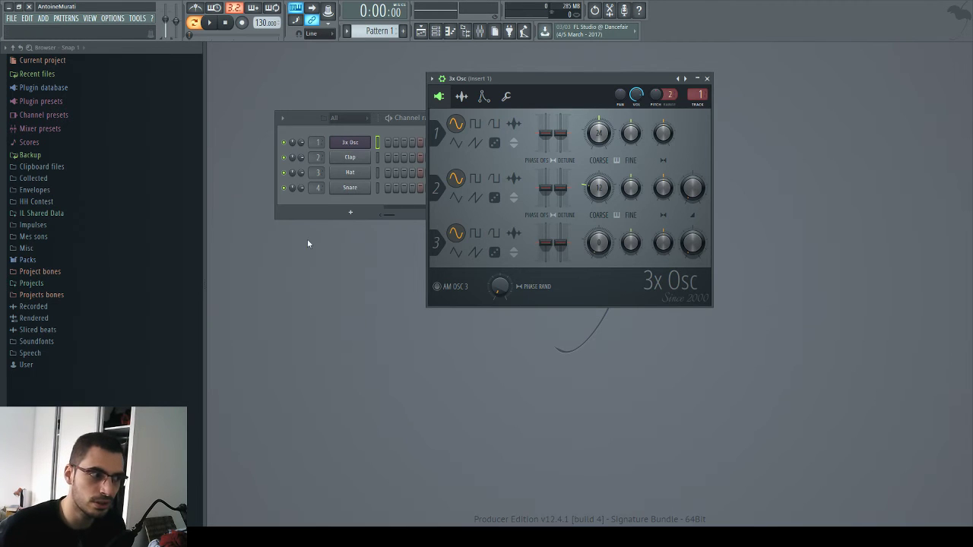
- Open the 3x Osc channel's piano roll and add two-step notes, C3 at the start of bar 1 and C2 on beat 2
click(351, 146)
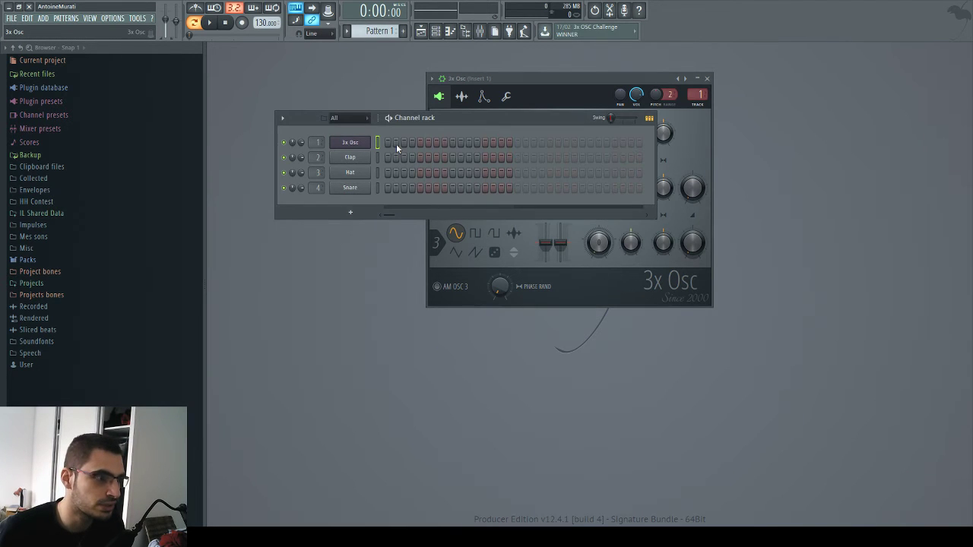
click(396, 144)
scroll(262, 319, down, 6)
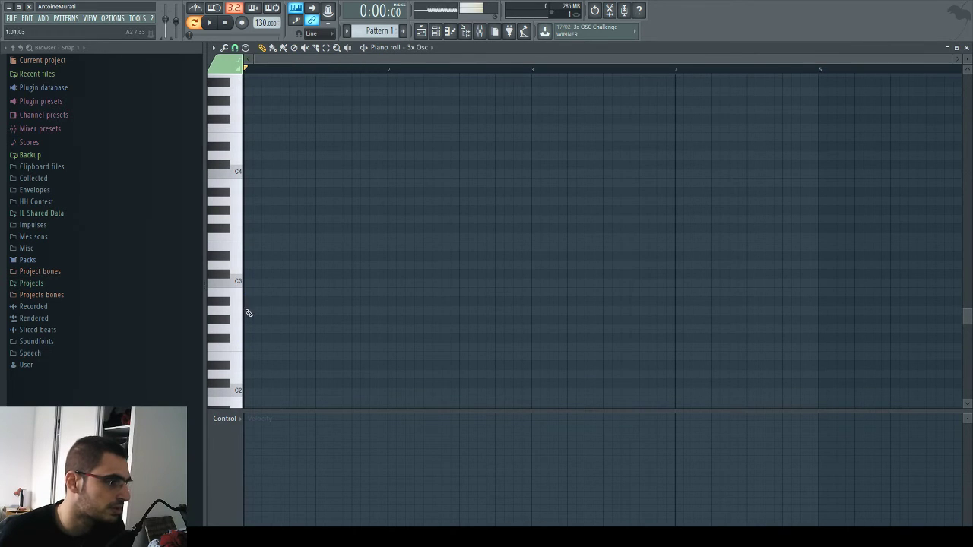
click(257, 274)
key(shift+Down)
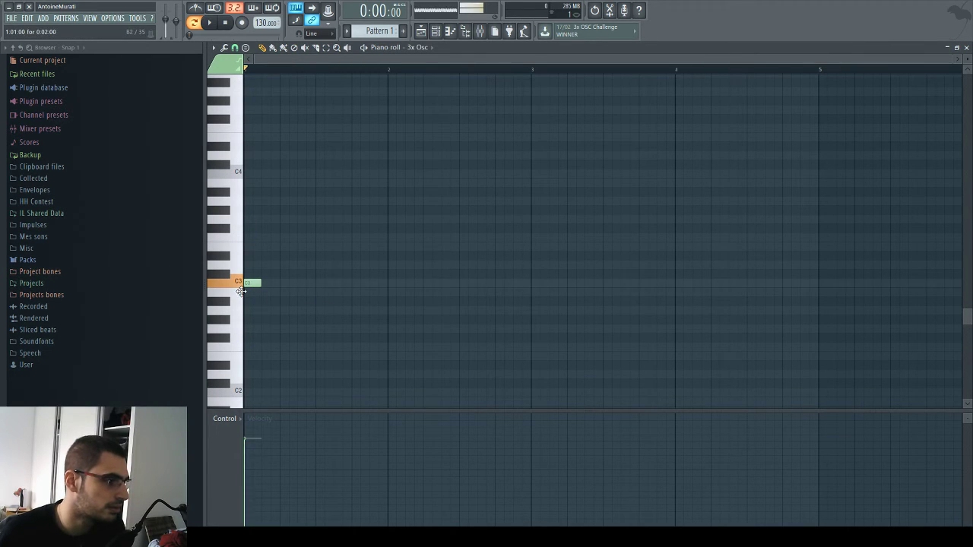
click(293, 392)
key(shift+Left)
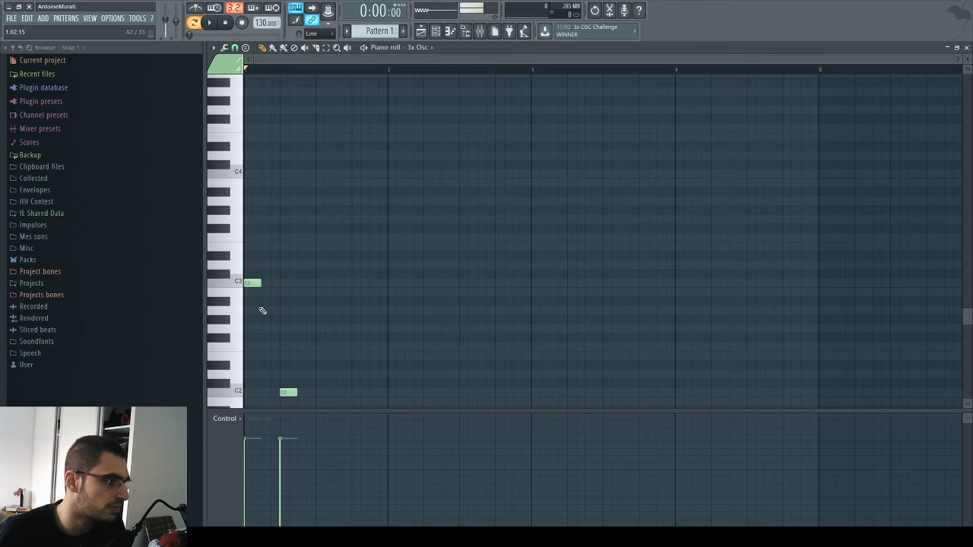
- Add consecutive D2, C2, F2 and G2 notes after the C2 note, extending G2 to the end of bar 1
scroll(264, 307, up, 2)
click(301, 293)
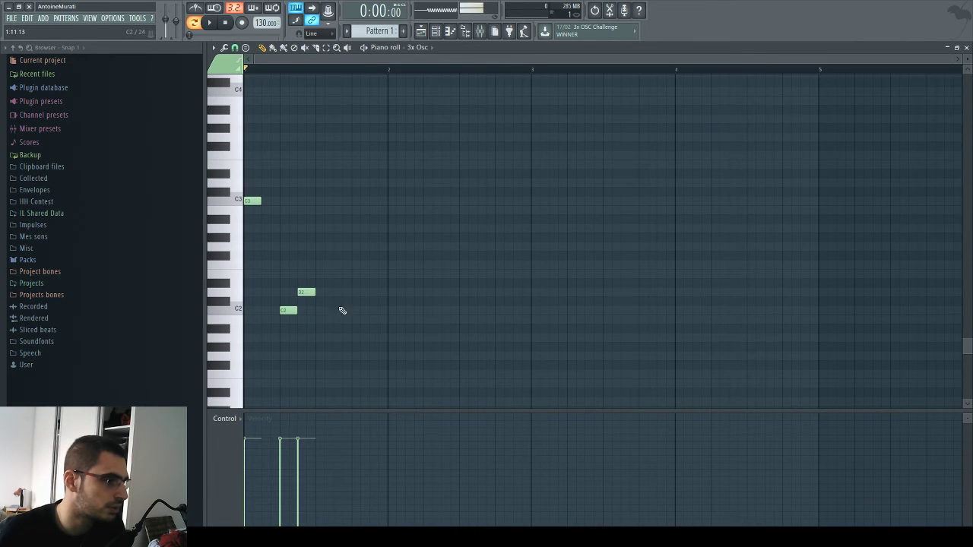
click(321, 310)
click(339, 262)
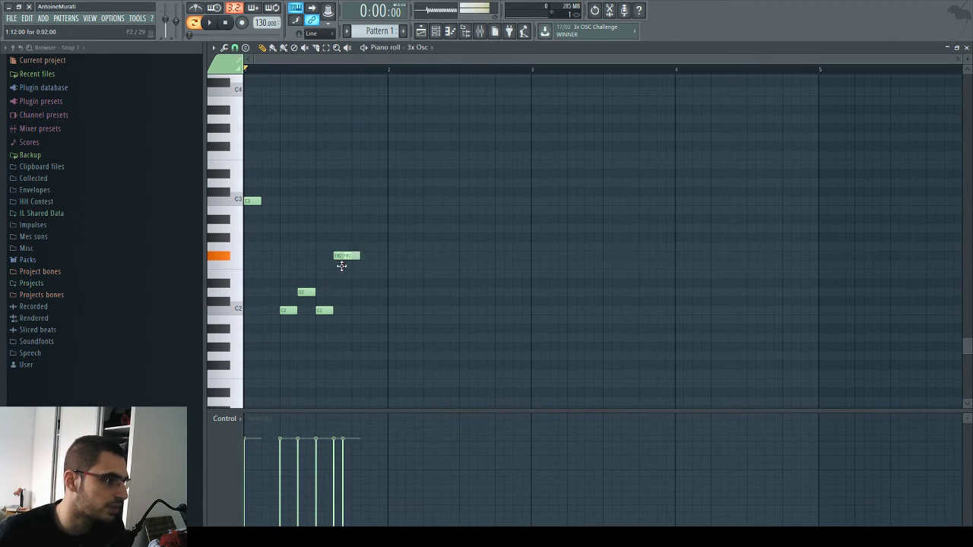
click(356, 246)
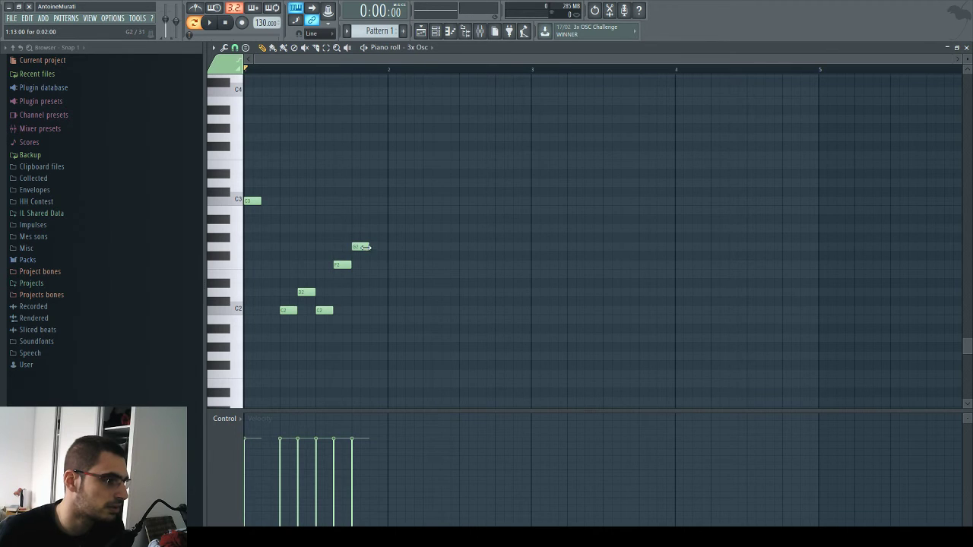
drag(369, 247, 386, 248)
- Play back the bass pattern, close the piano roll and bring the 3x Osc window to the front
key(space)
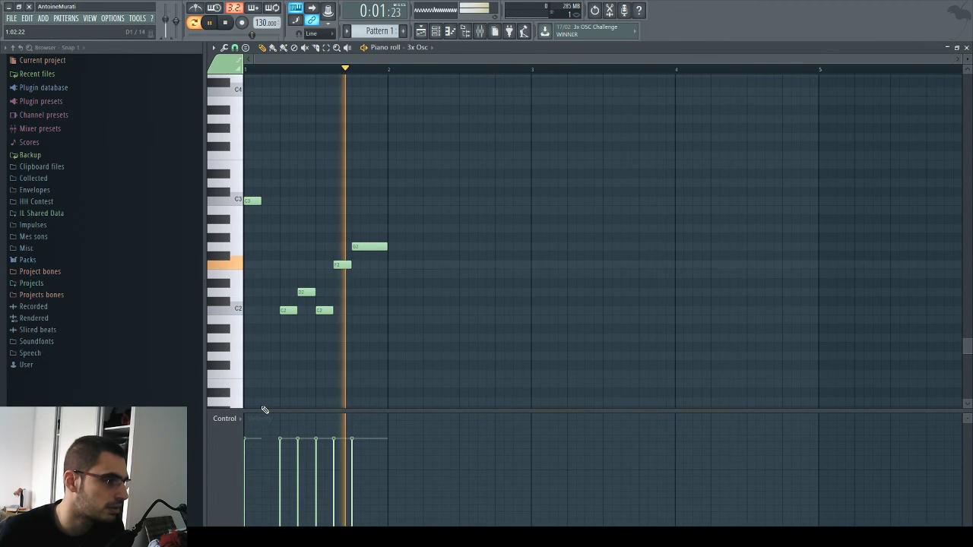
key(space)
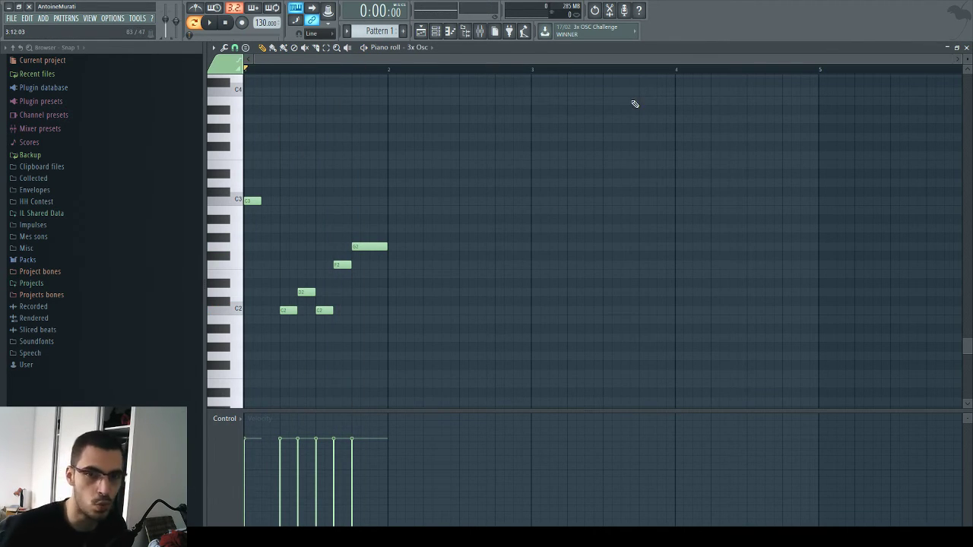
click(969, 49)
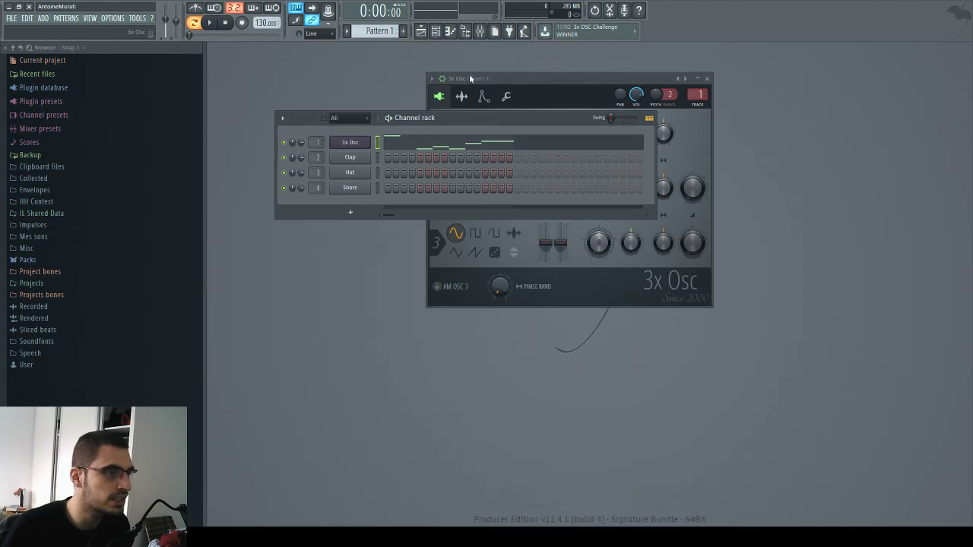
click(541, 80)
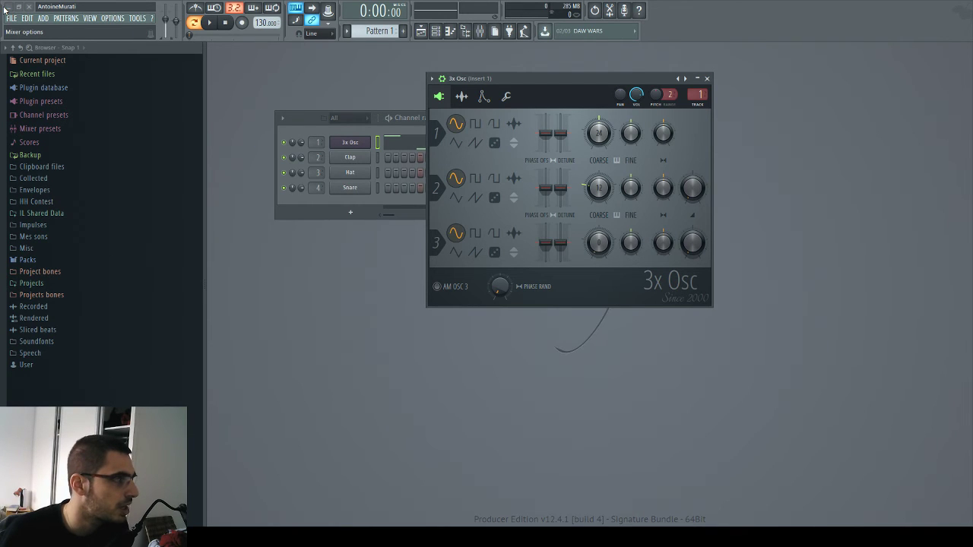
- Open the mixer and play the pattern to check the signal level on Insert 1
key(F9)
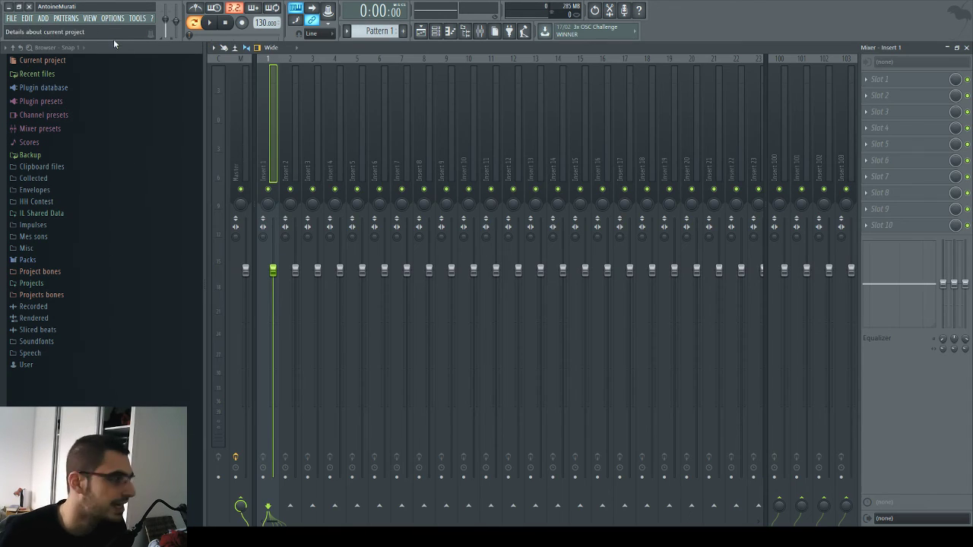
key(space)
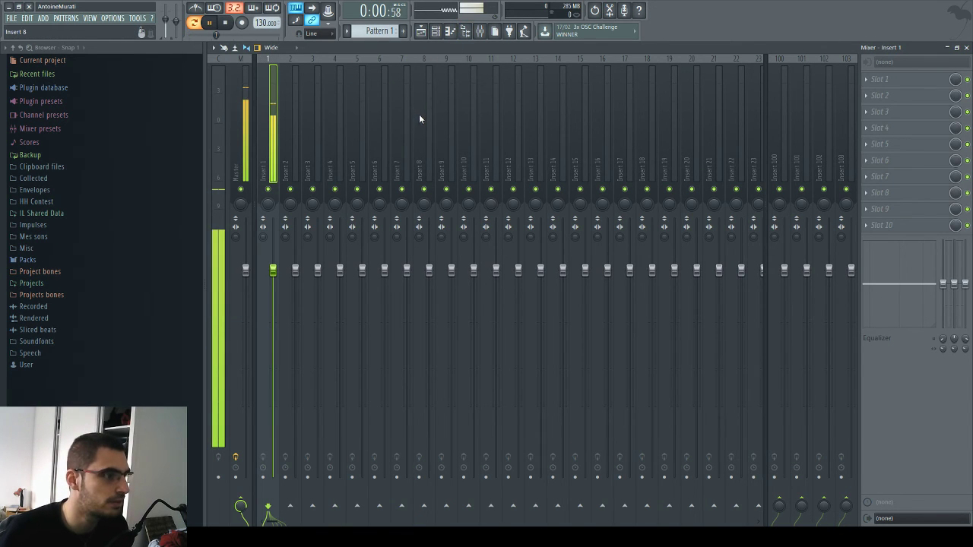
key(space)
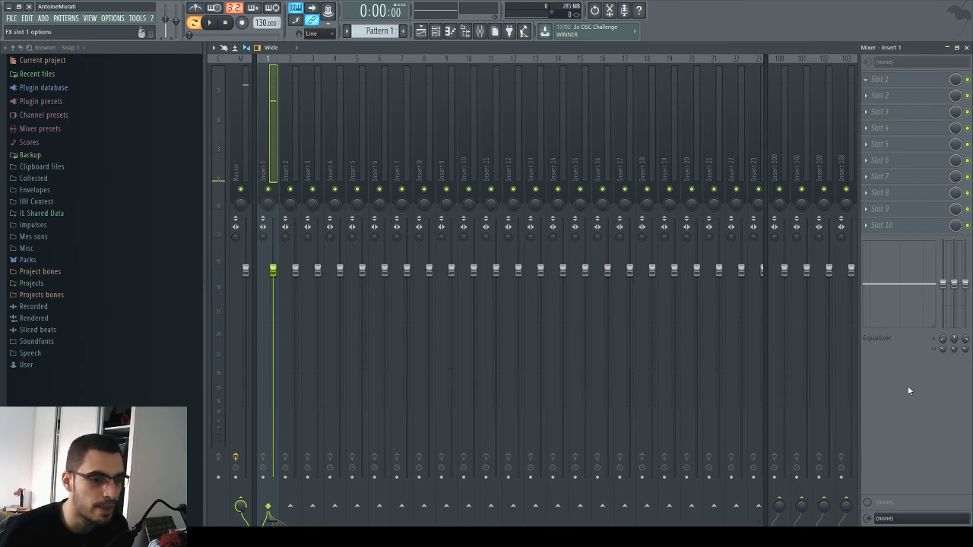
- Load Fruity parametric EQ 2 into Slot 1 of Insert 1 and play the pattern to inspect its spectrum
click(851, 362)
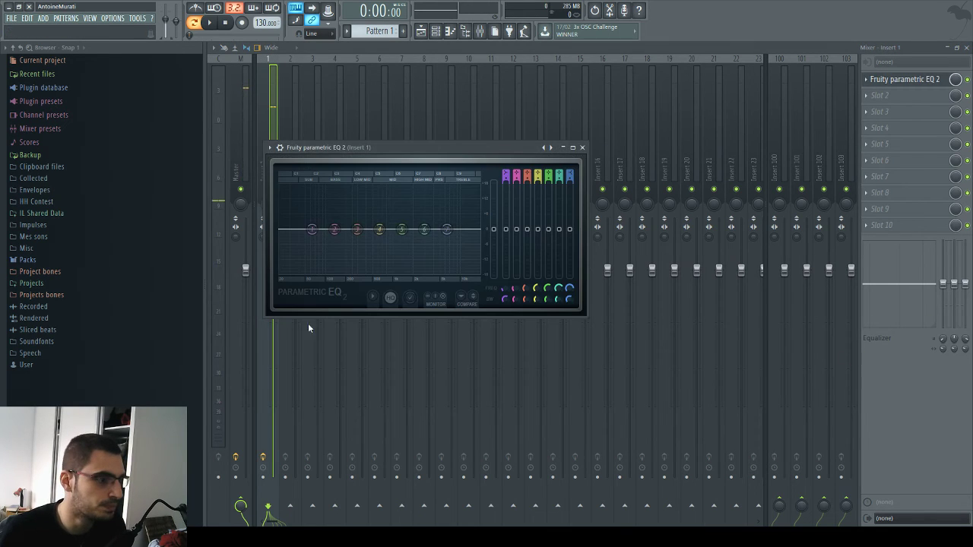
key(space)
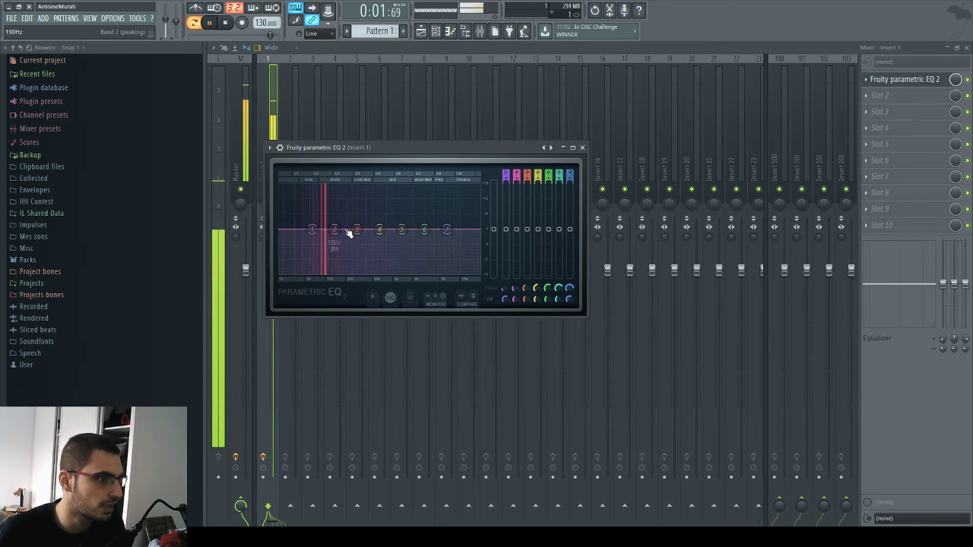
key(space)
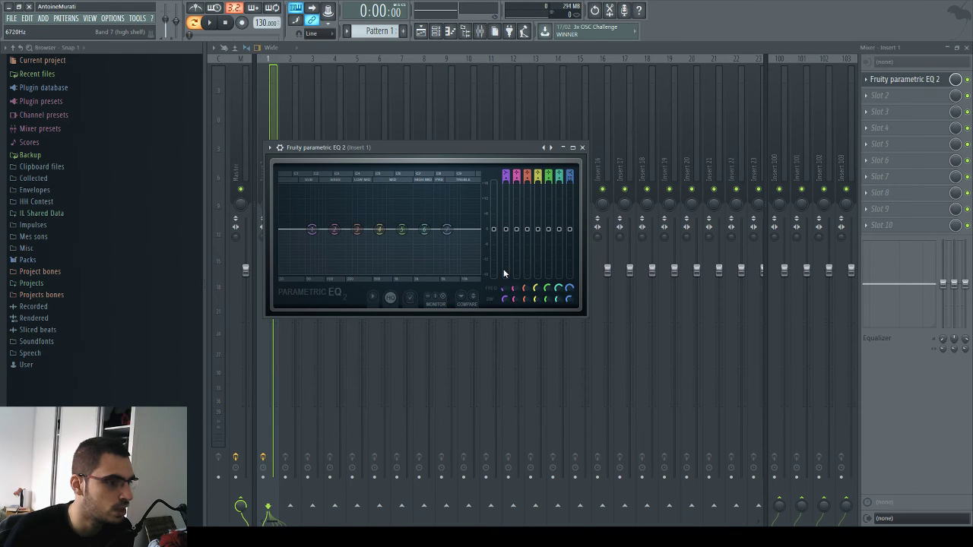
- Set EQ band 7 to low pass with its cutoff at 250 Hz and listen to the filtered pattern
drag(446, 229, 352, 229)
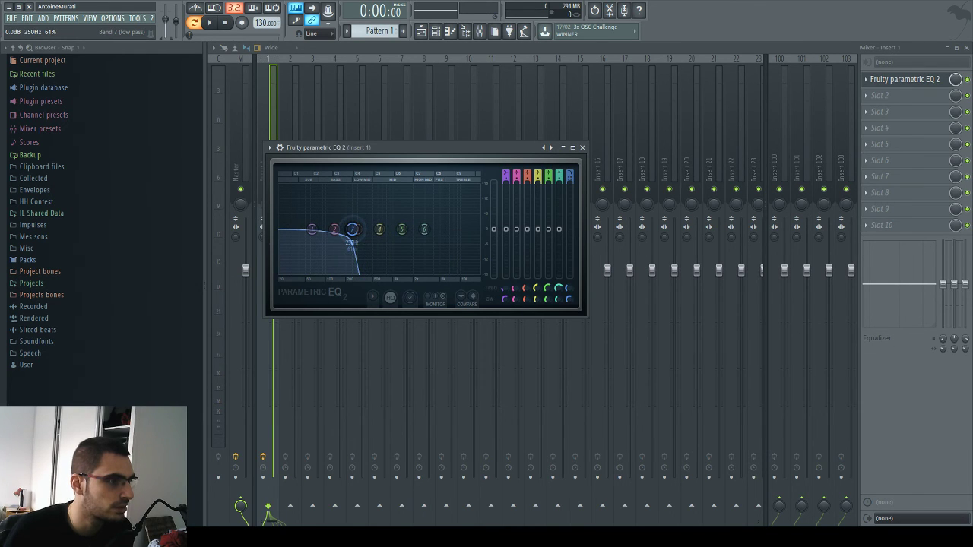
key(space)
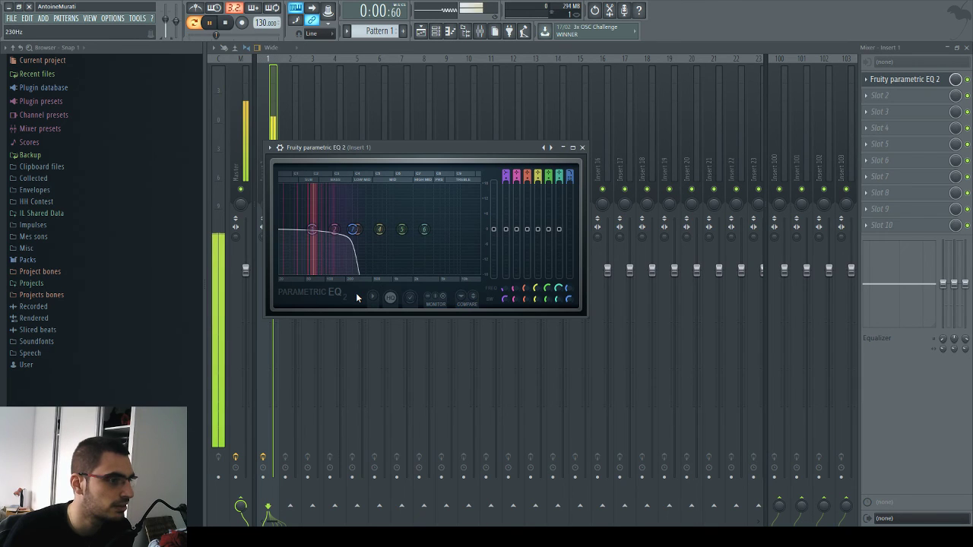
key(space)
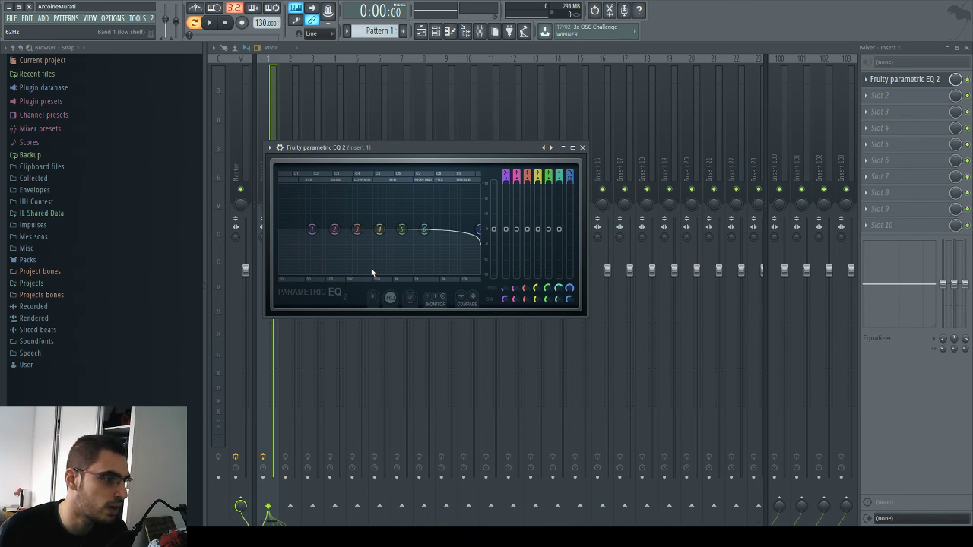
- Set EQ band 1 to high pass and raise its cutoff to about 200 Hz
scroll(371, 288, up, 2)
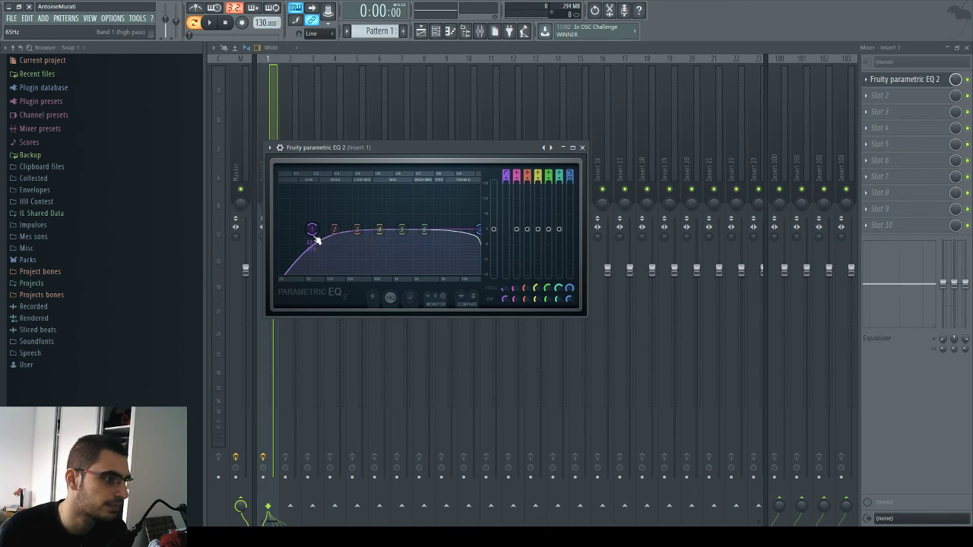
drag(312, 229, 345, 229)
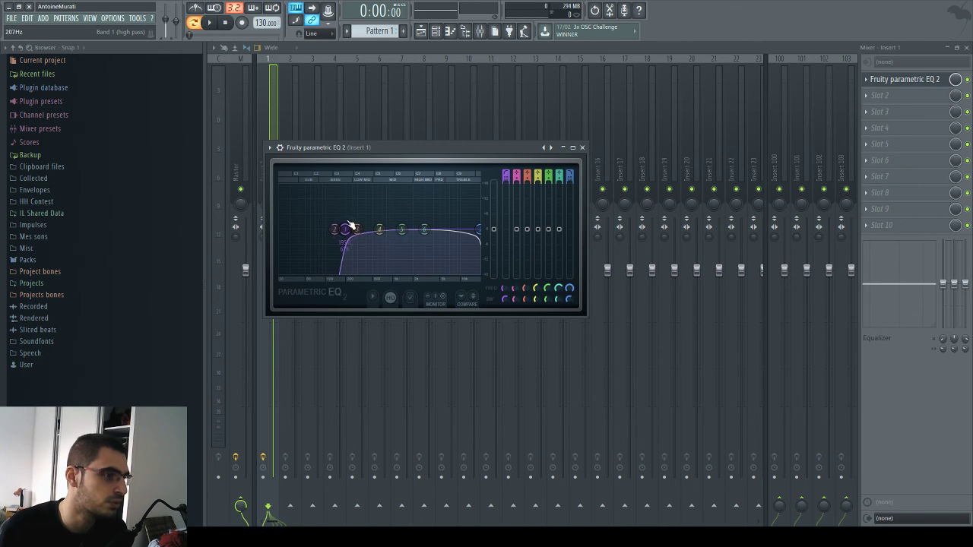